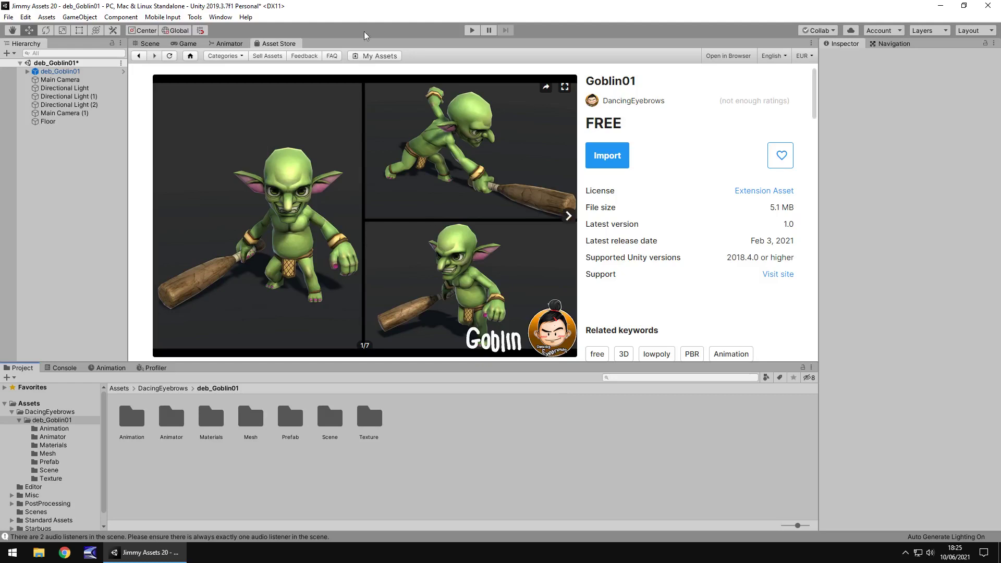
Switch from the store page to the Scene view and orbit and zoom to an eye-level close-up of the goblin.
left_click(146, 47)
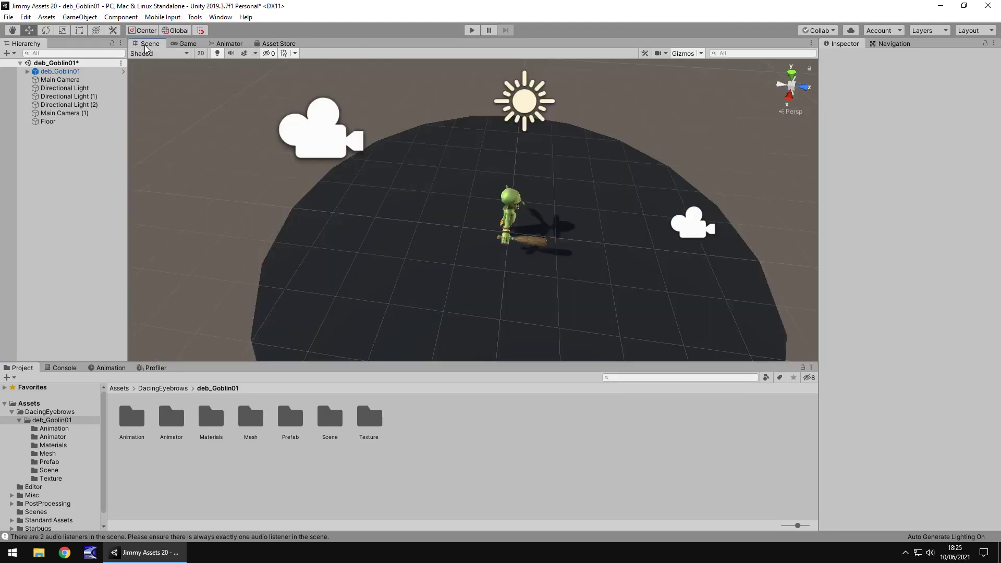
scroll(521, 200, "up", 10)
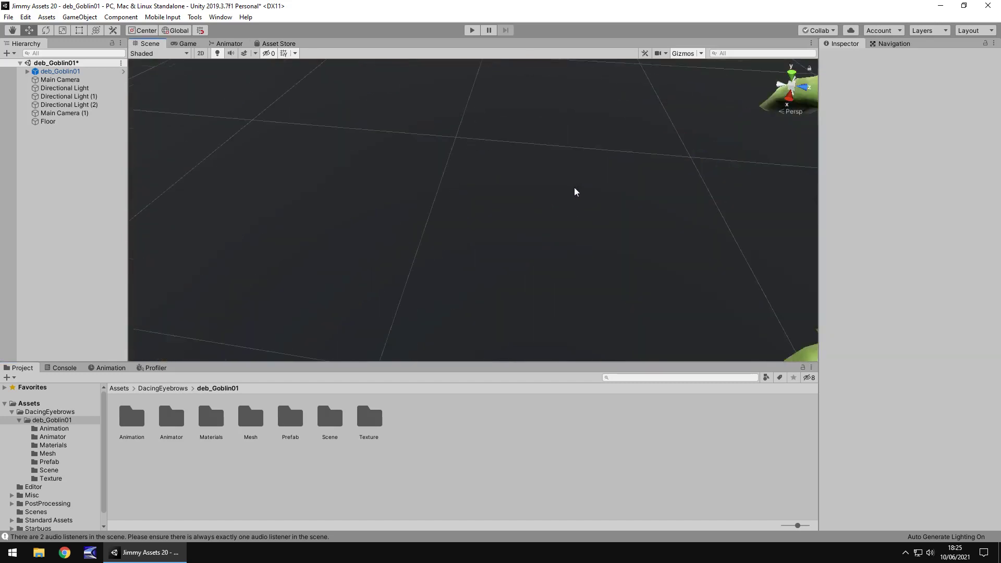
scroll(576, 190, "down", 5)
left_click_drag(500, 212, 434, 124, "alt")
scroll(544, 187, "down", 5)
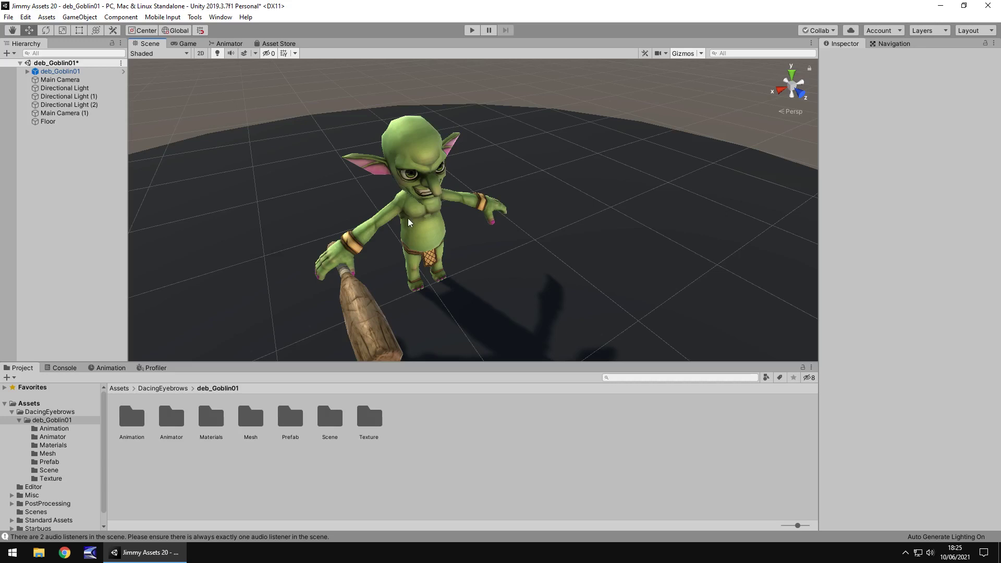
scroll(472, 242, "up", 3)
middle_click_drag(472, 243, 302, 108)
left_click_drag(303, 108, 555, 207, "alt")
scroll(368, 210, "down", 2)
scroll(546, 207, "up", 2)
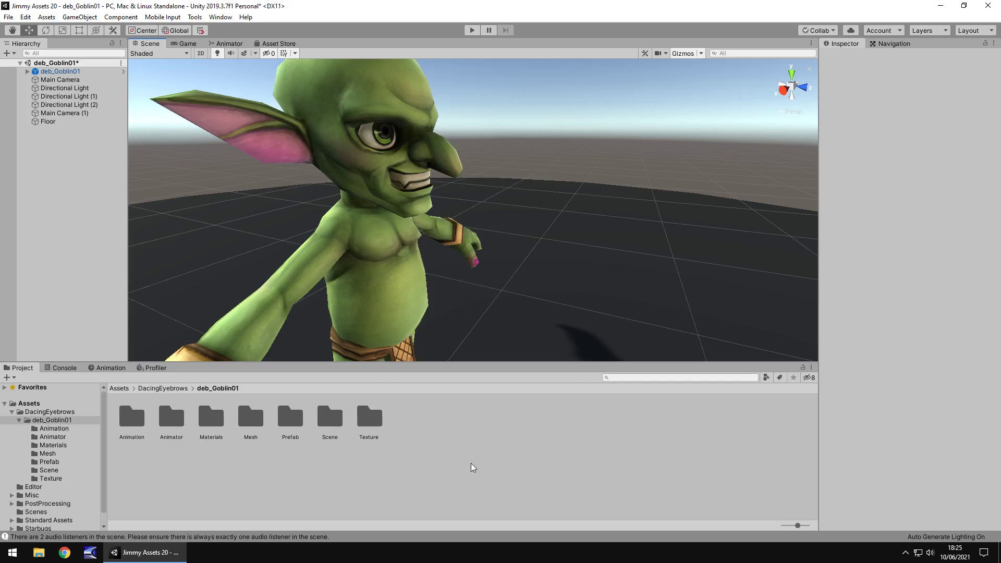
Give the deb_Goblin01 material Albedo Alpha smoothness source, smoothness 0.343 and normal map strength 4.12.
left_click(52, 445)
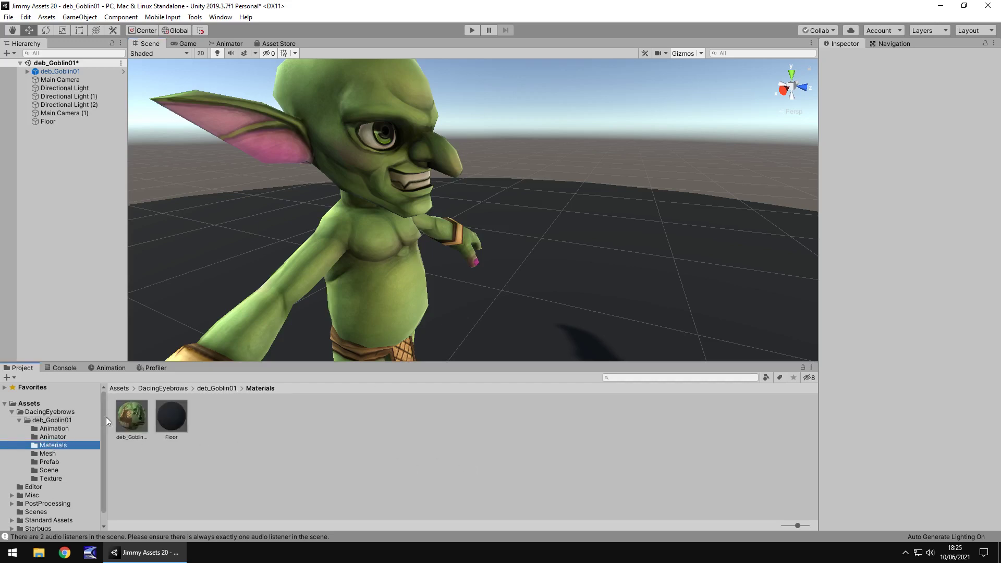
left_click(145, 415)
left_click(939, 138)
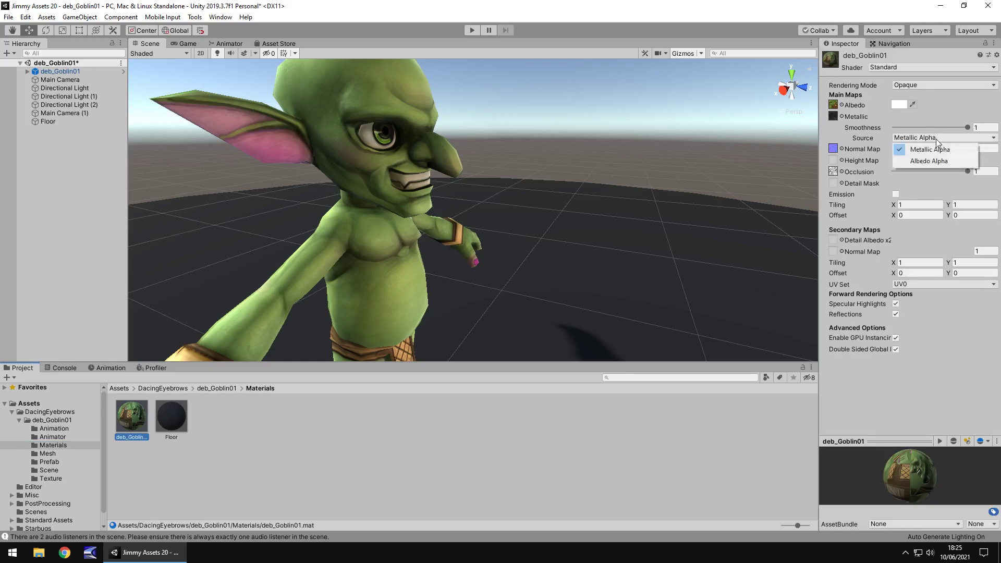
left_click(934, 161)
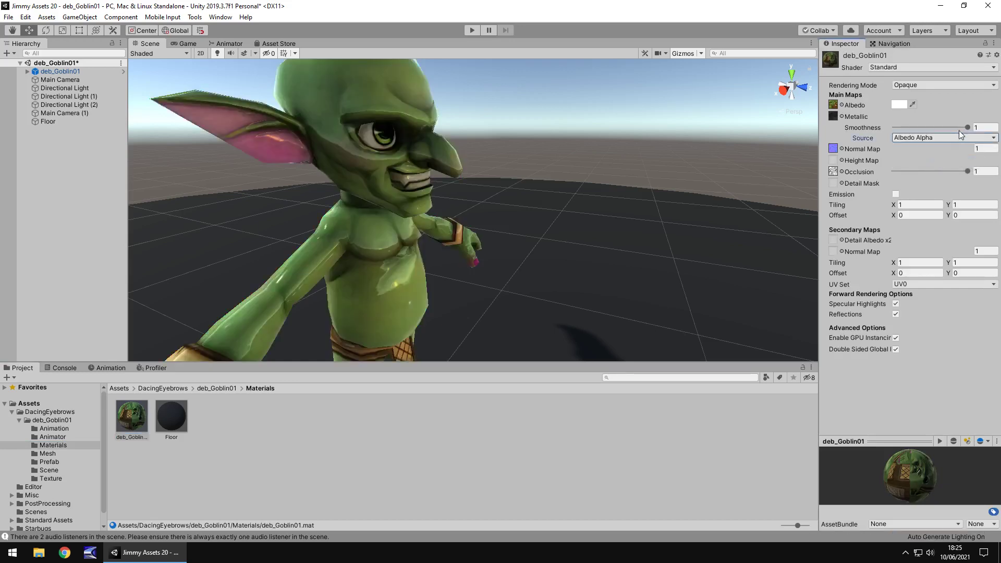
mouse_move(967, 125)
left_mouse_down()
mouse_move(918, 129)
mouse_move(970, 133)
left_mouse_up()
mouse_move(928, 147)
left_mouse_down()
mouse_move(970, 151)
mouse_move(920, 130)
left_mouse_up()
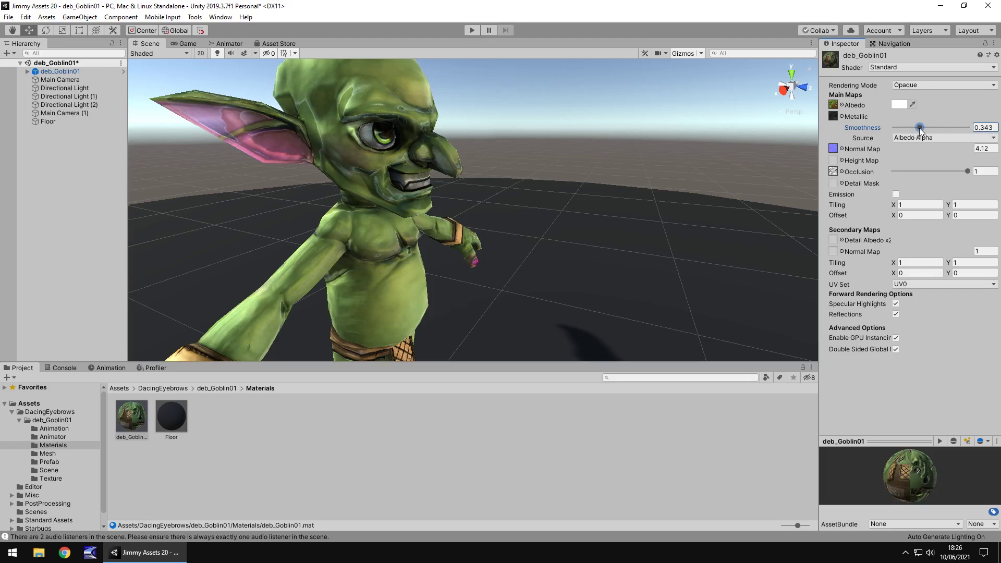
Enable the Main Camera's Post-Processing Behaviour with profile PPPro1 and check the brighter goblin in the Game view.
left_click(177, 44)
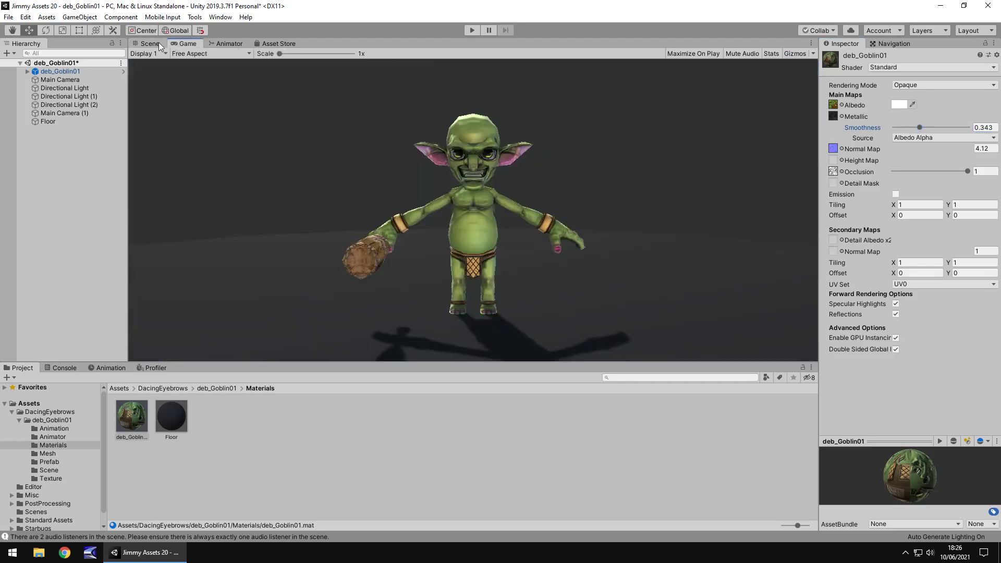
left_click(150, 43)
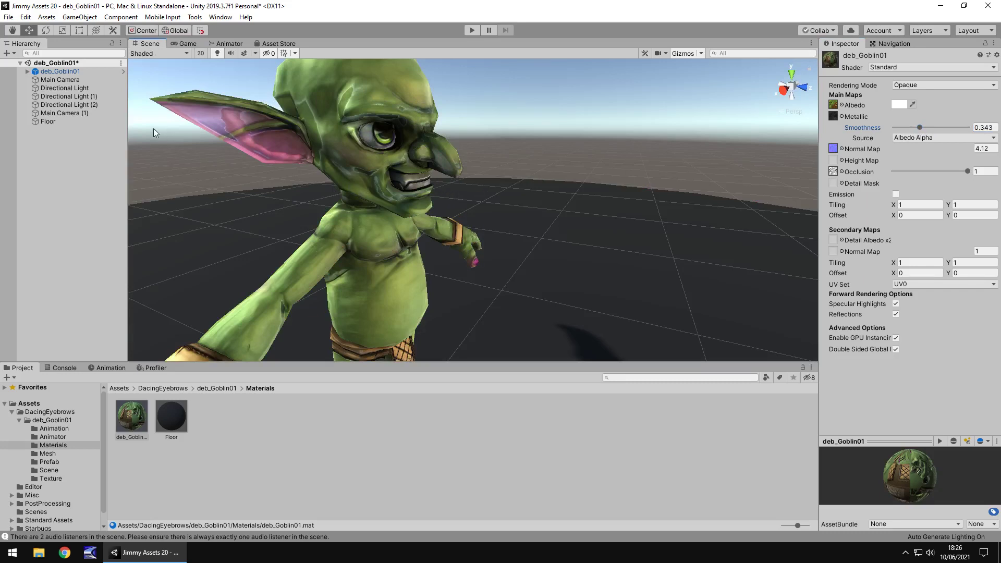
left_click(60, 79)
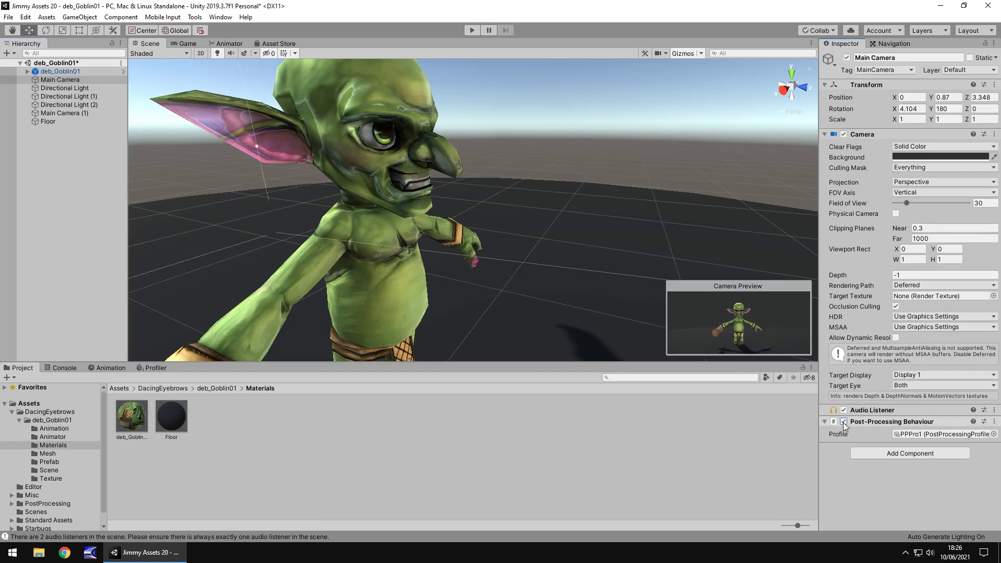
left_click(187, 44)
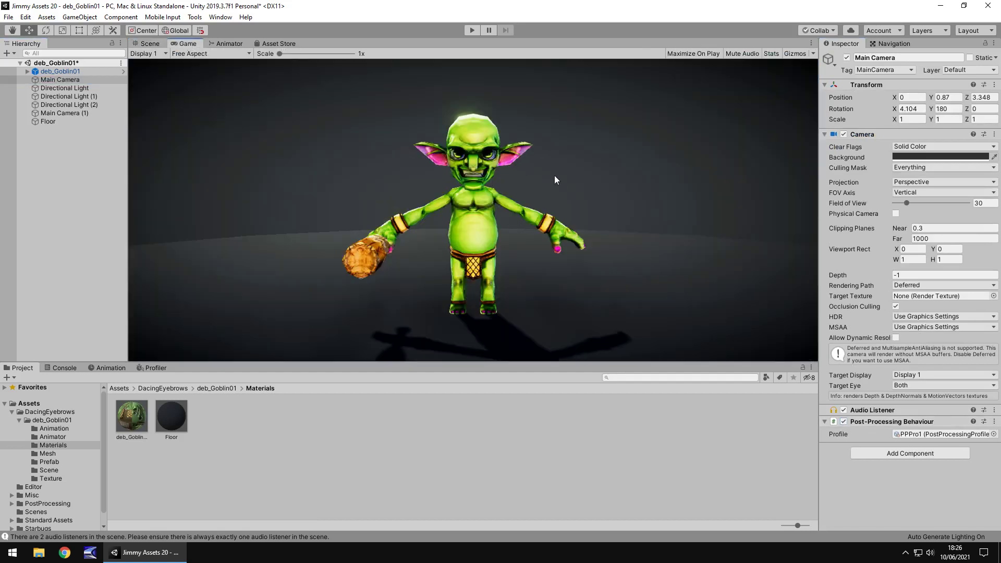
left_click(476, 32)
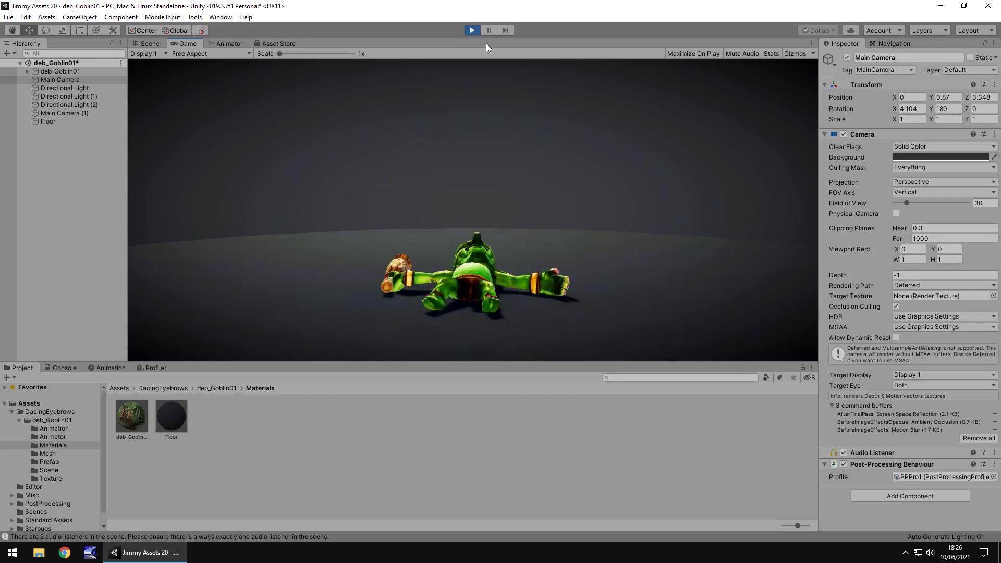
left_click(471, 29)
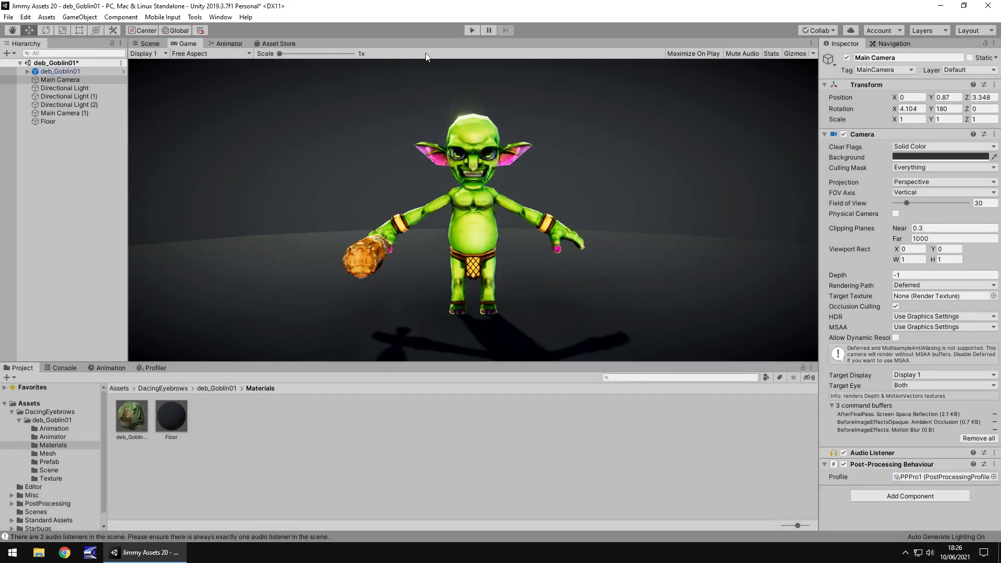
Browse the goblin's asset folders, settling on Animation with its Attack01, Die01, Idle01 and Move01 clips.
left_click(45, 428)
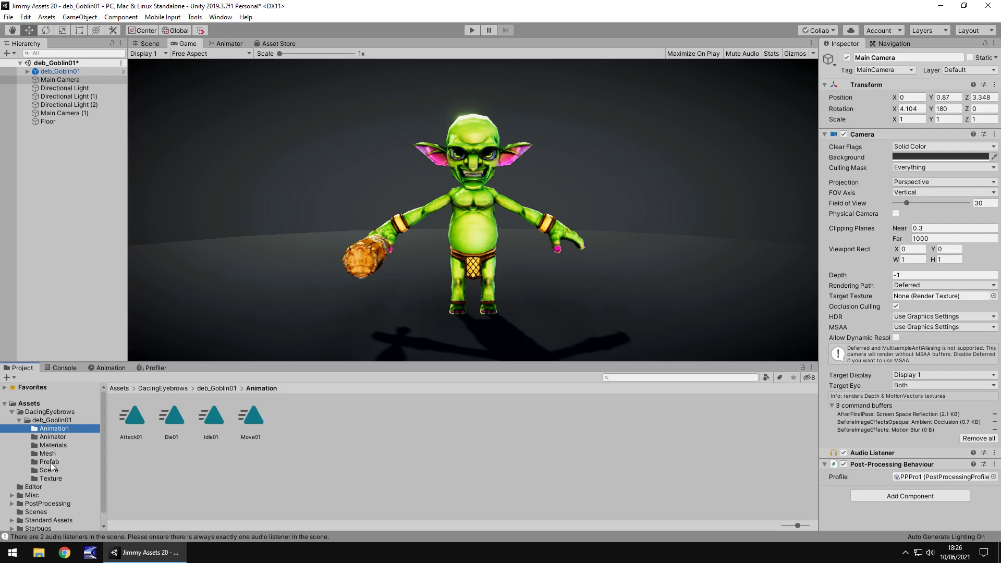
left_click(55, 437)
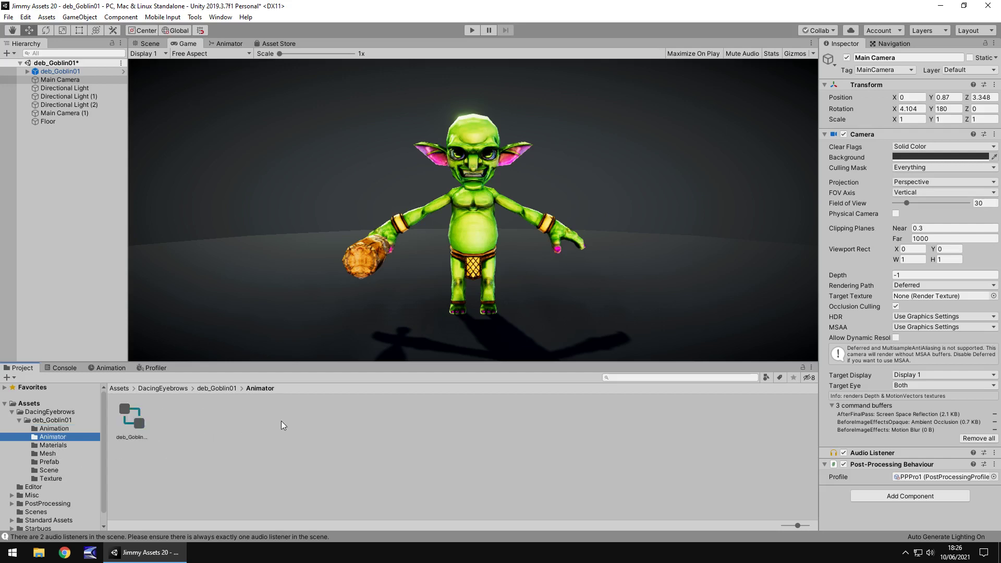
key("Down")
key("Down")
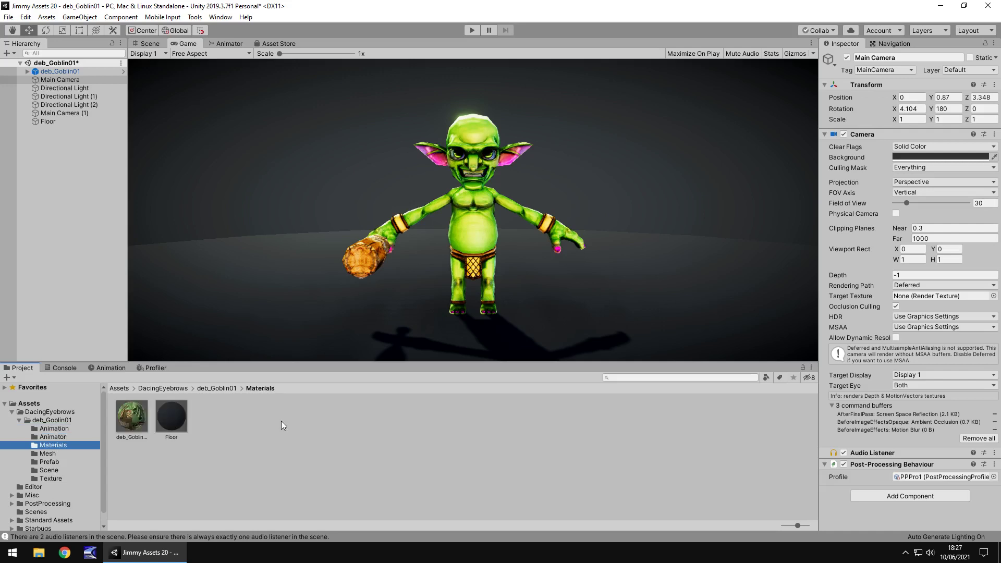
key("Down")
key("Down")
key("Down")
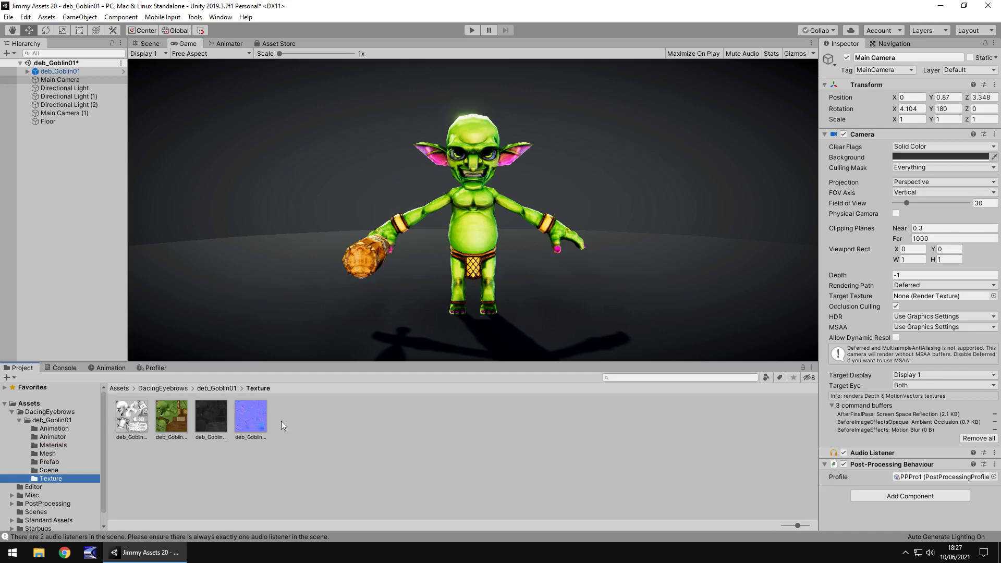
key("Up")
key("Up")
key("Up")
key("Up")
key("Up")
key("Up")
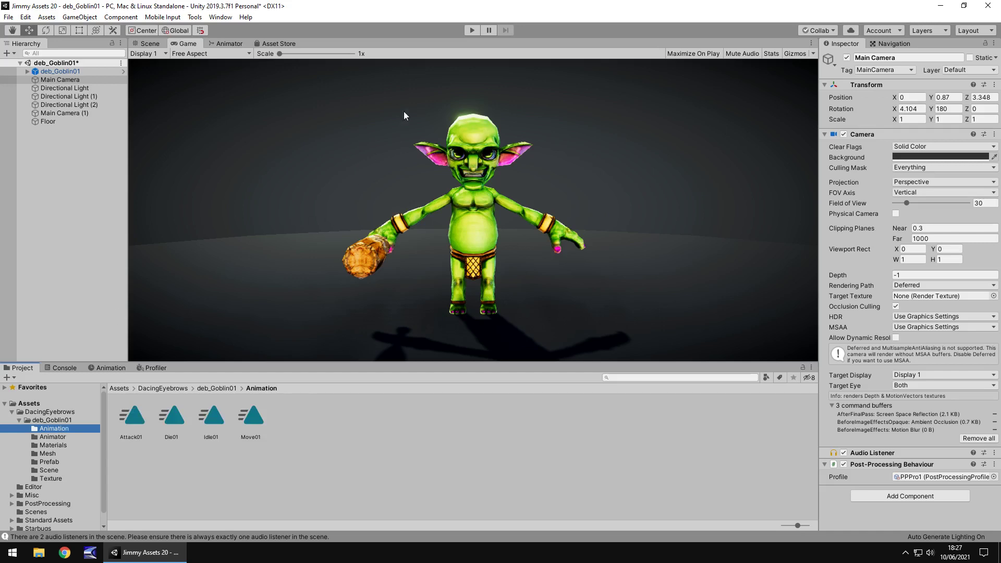
Enter Play Mode to watch the goblin cycle through its attack, death and idle animations.
left_click(468, 30)
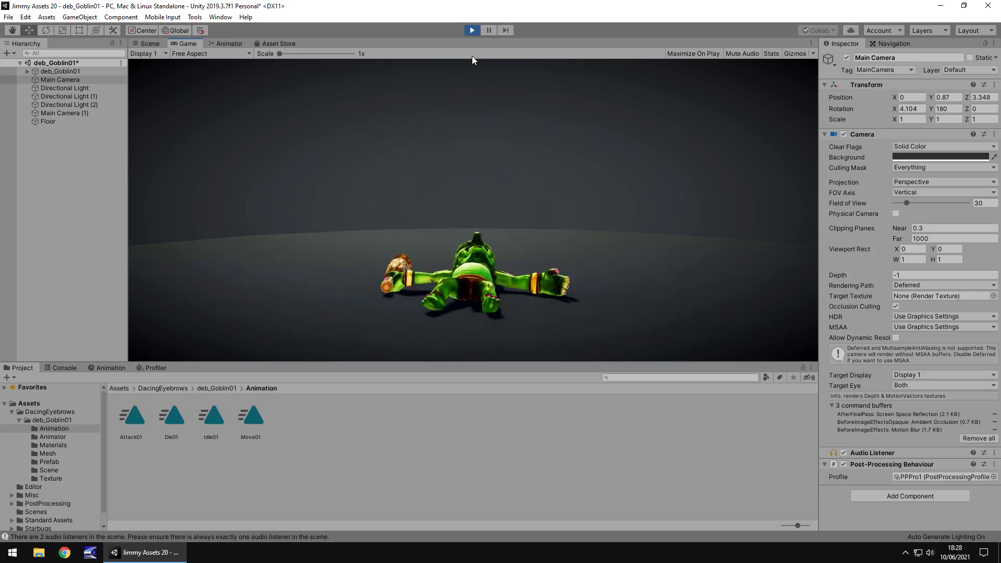
left_click(276, 43)
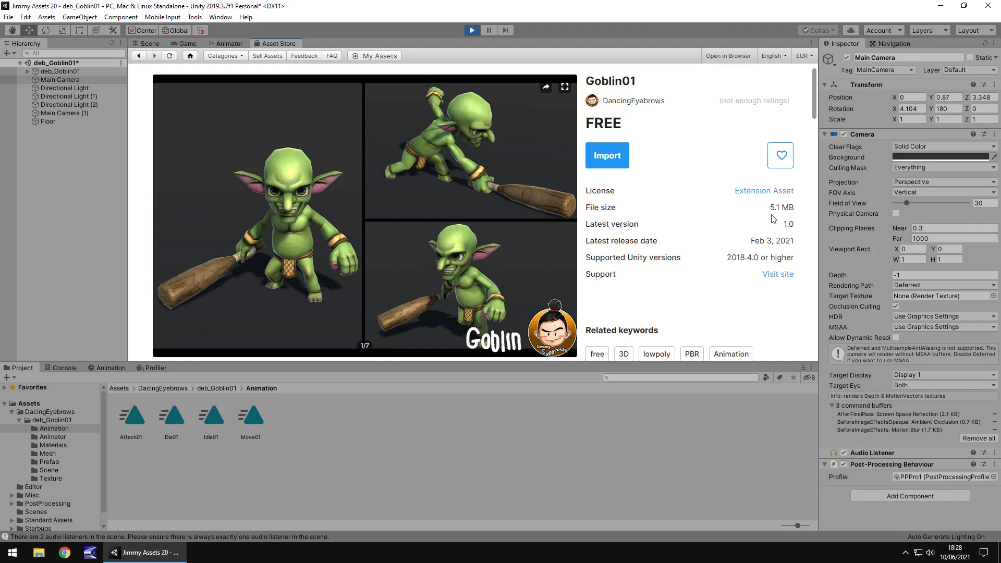
left_click(187, 44)
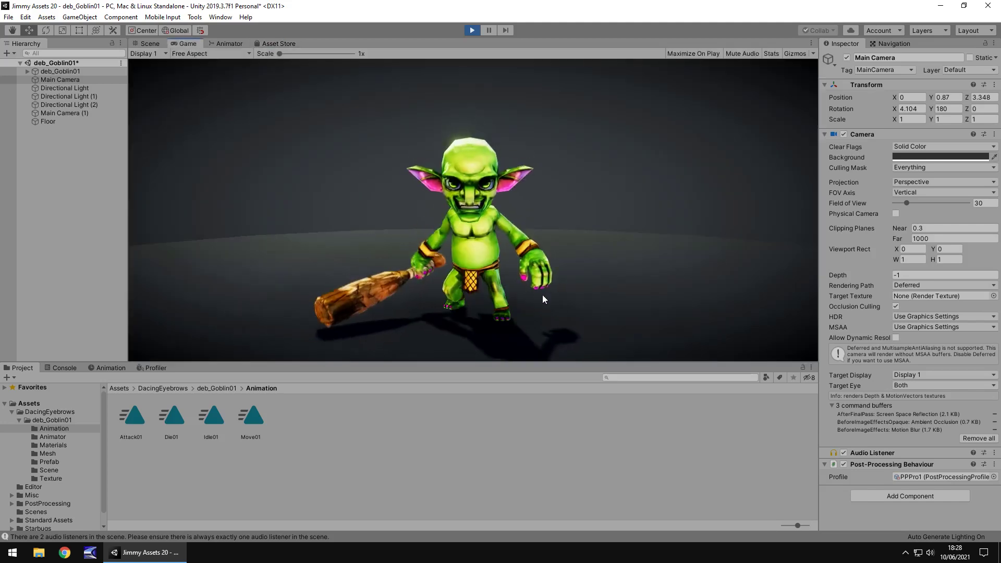